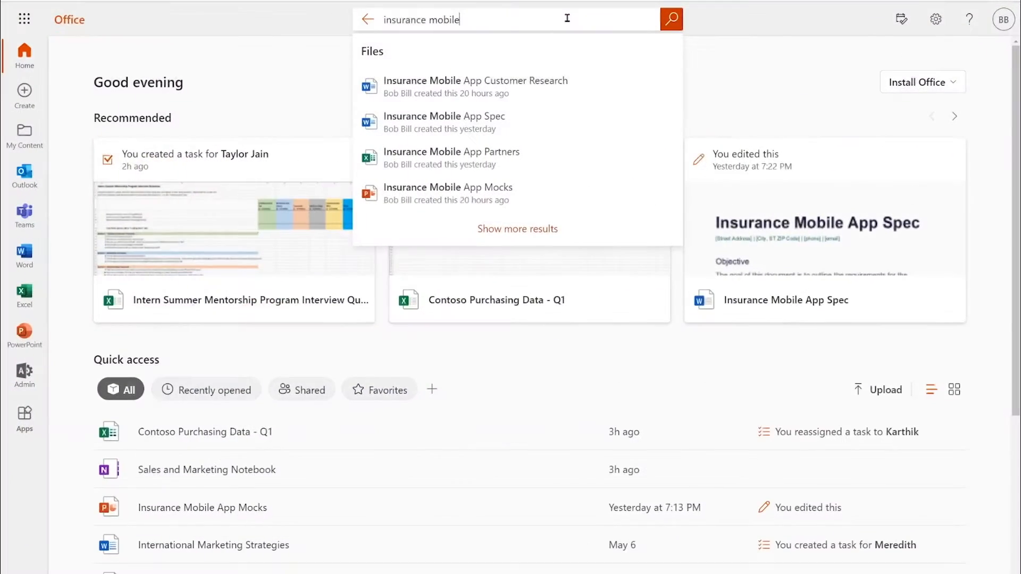
Step: Search Office for 'insurance mobile' and open the Contoso Insurance Mobile App Designs Figma file
key(Return)
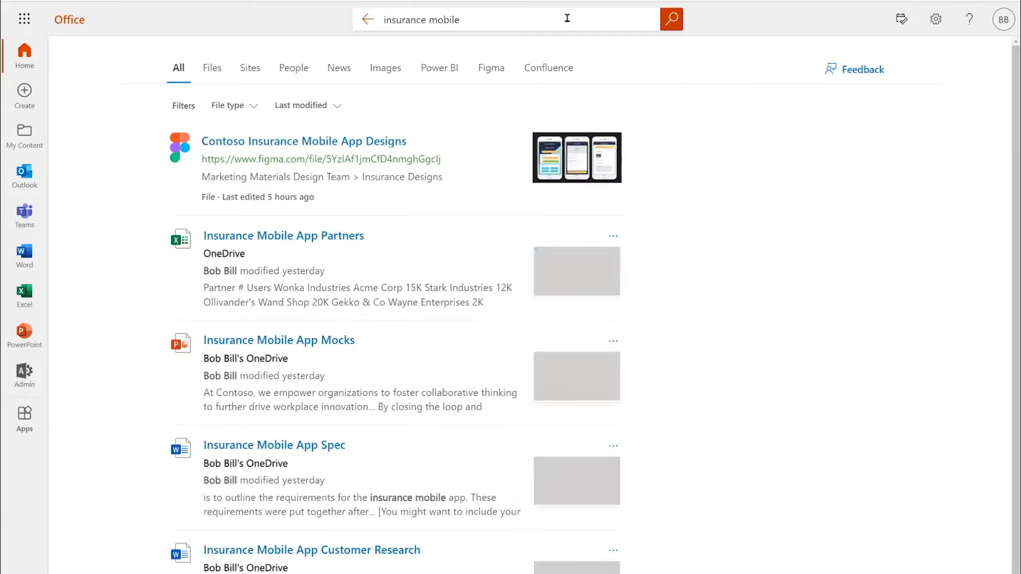
click(380, 140)
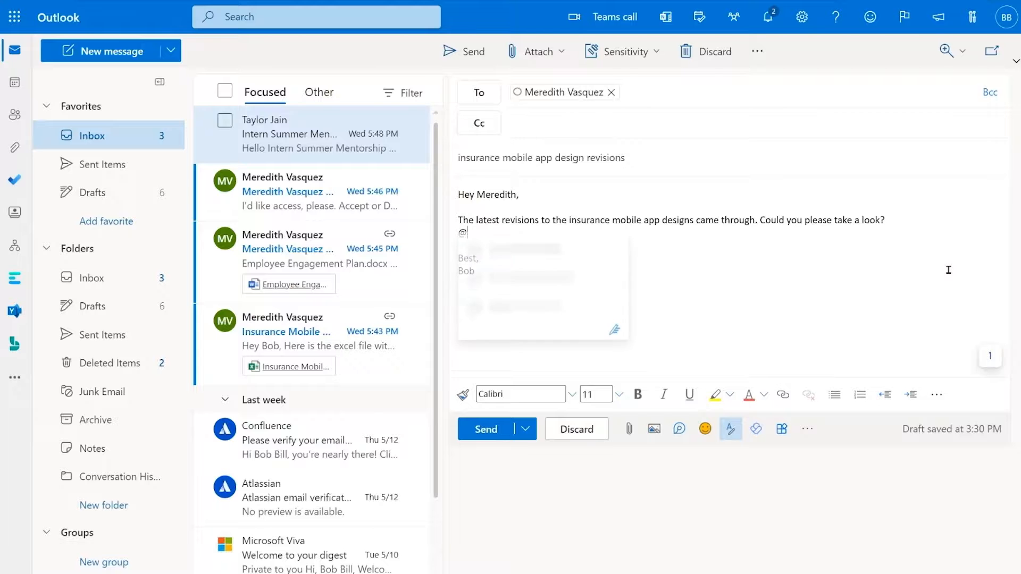
text(cont)
Step: Insert the design file link into the Outlook email and add its preview card to the Teams post
click(593, 322)
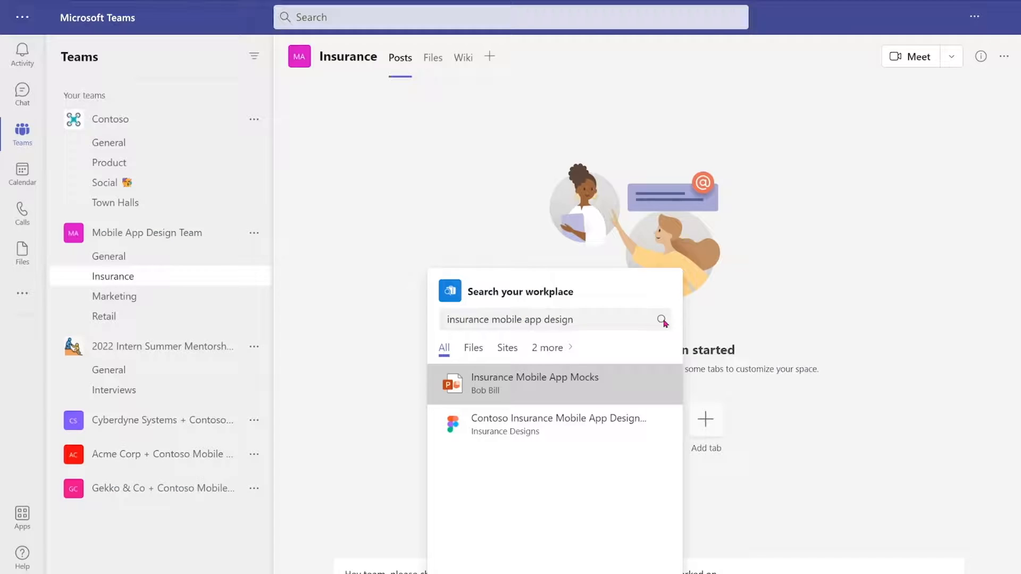
click(654, 430)
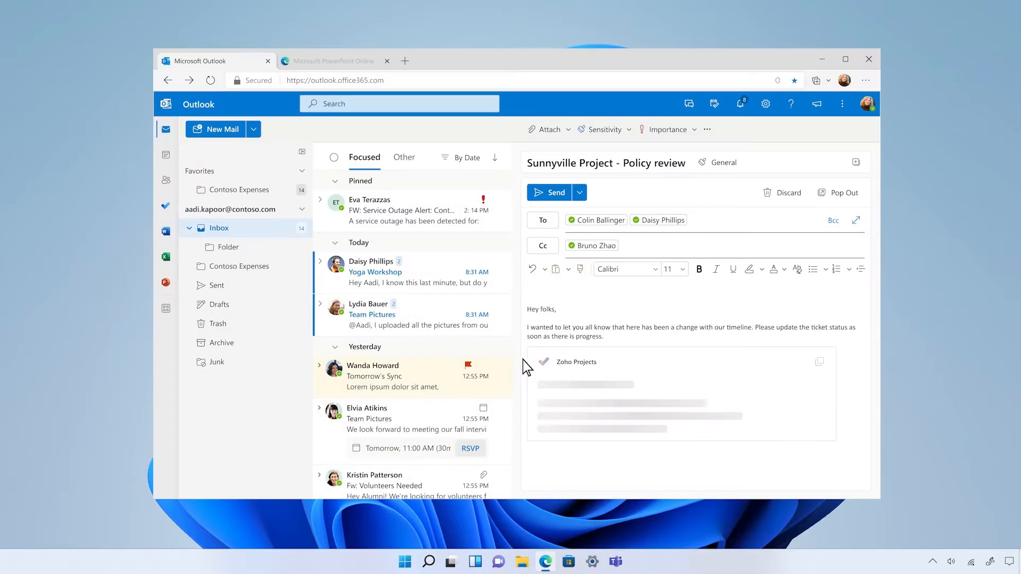
Step: Edit the Zoho task 'Need approval from legal' to due date May 8, 2022 and save the changes
click(562, 447)
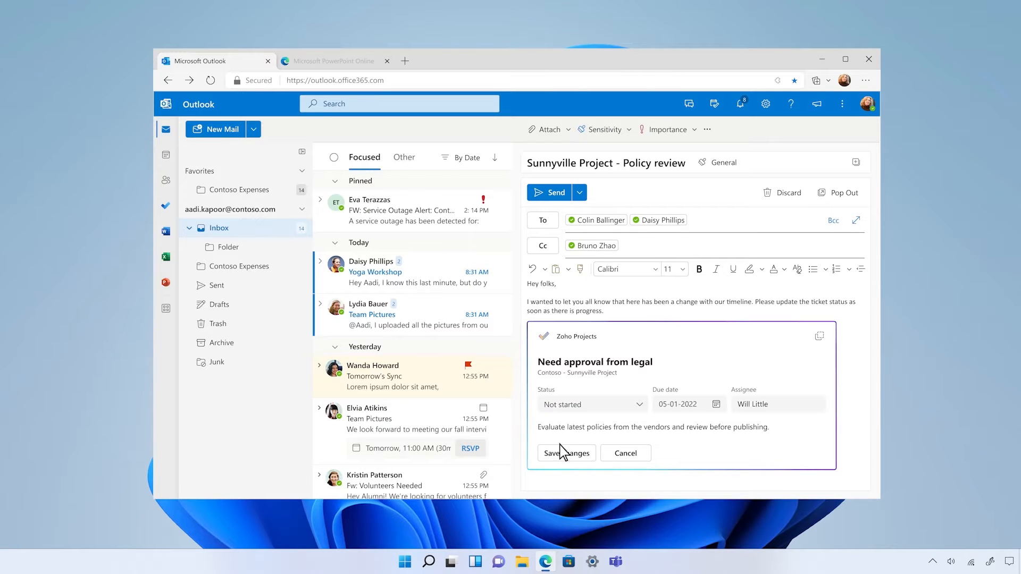
click(716, 405)
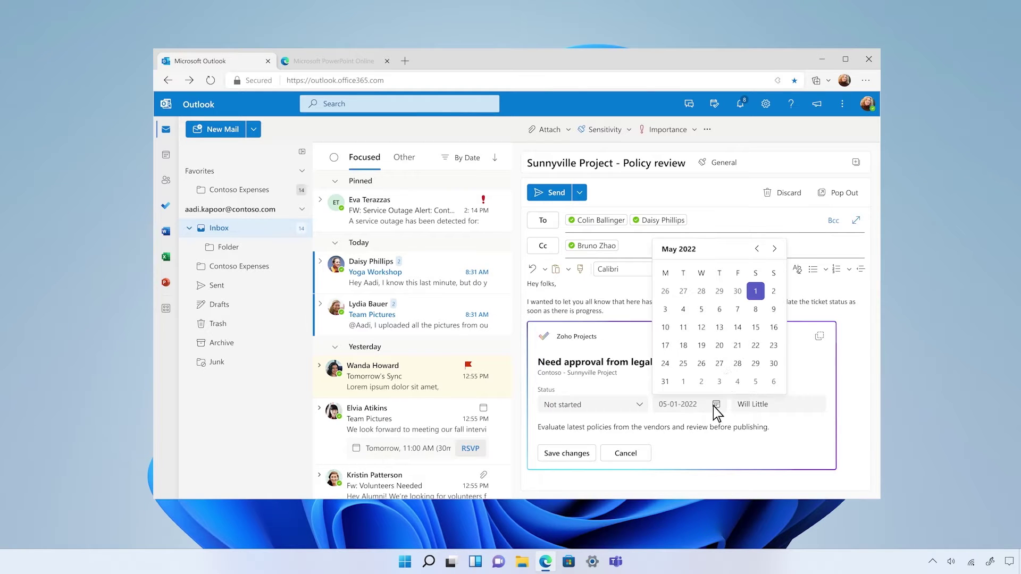
click(756, 310)
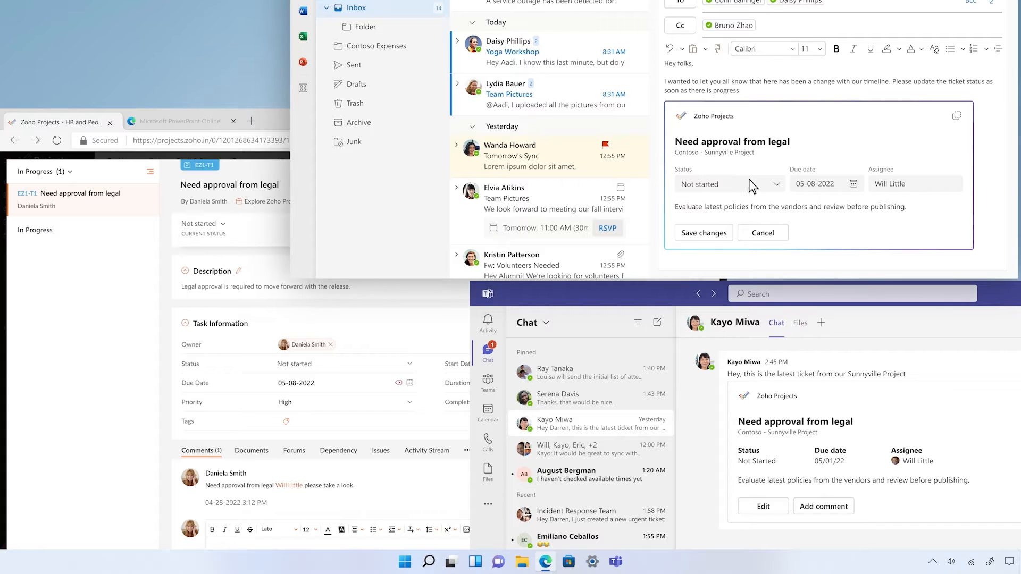
click(711, 239)
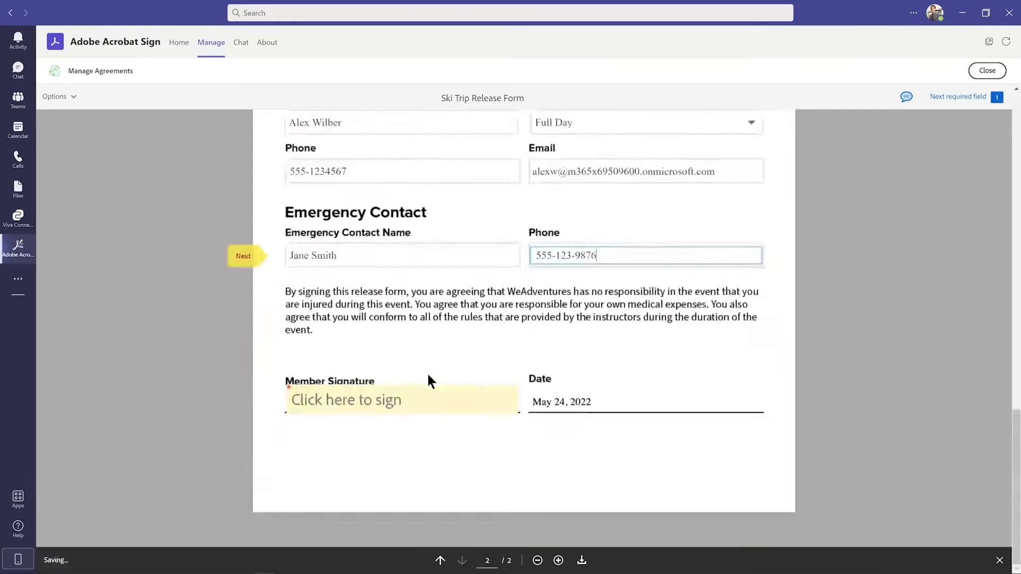
Step: Sign the member signature field of the Ski Trip Release Form and submit it
click(356, 384)
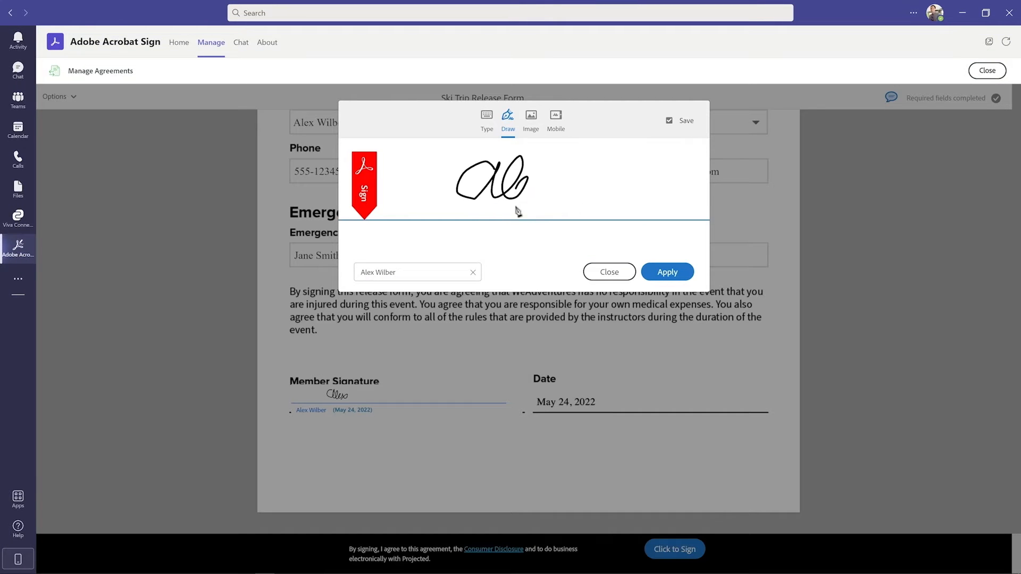
click(646, 272)
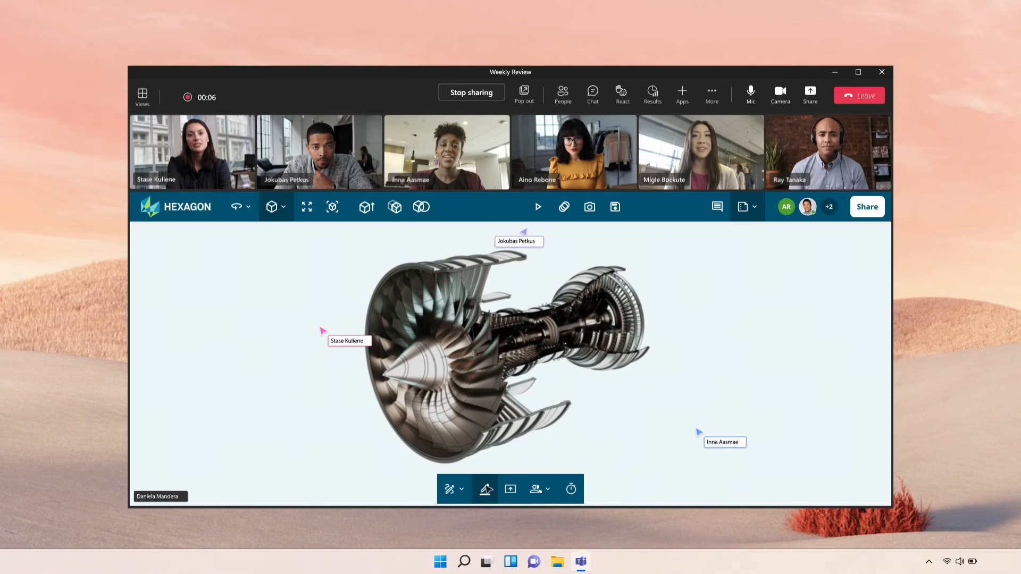
Step: Show participants' viewpoints around the jet engine model and switch the 3D beam/drawing choice
click(537, 489)
click(558, 420)
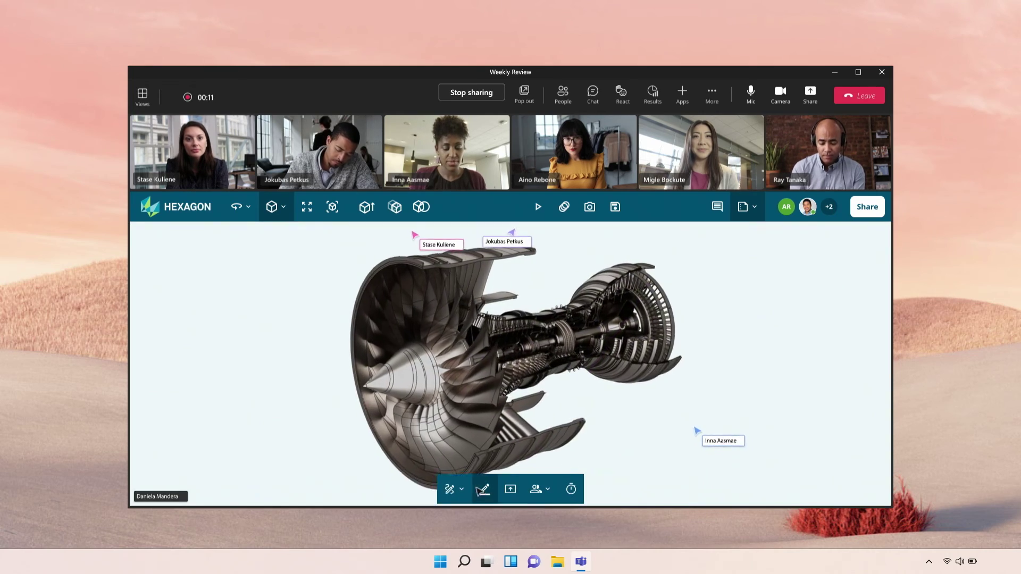
click(449, 489)
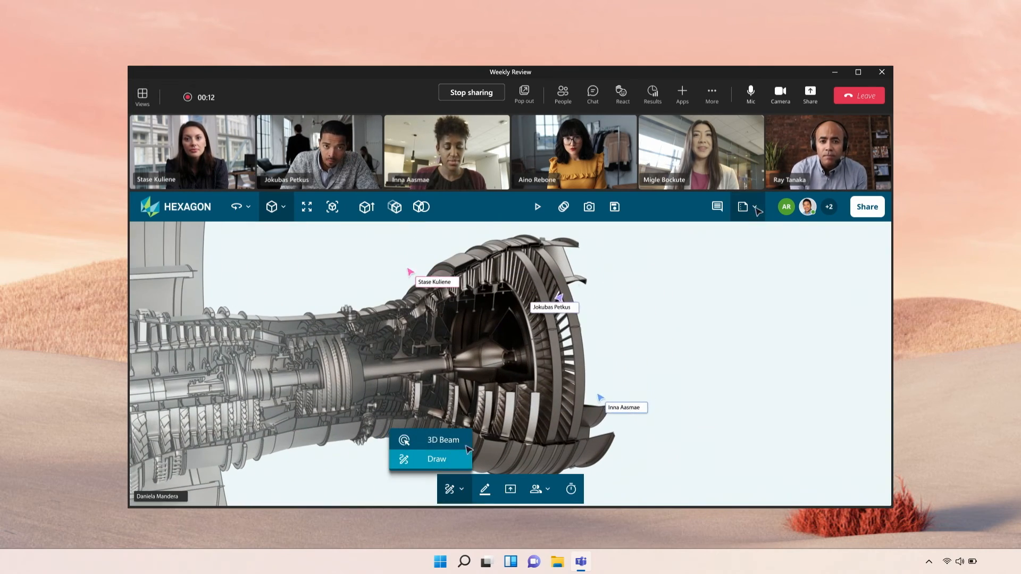
Step: Display metrology results, then simulation results as a heat map on the model
click(749, 212)
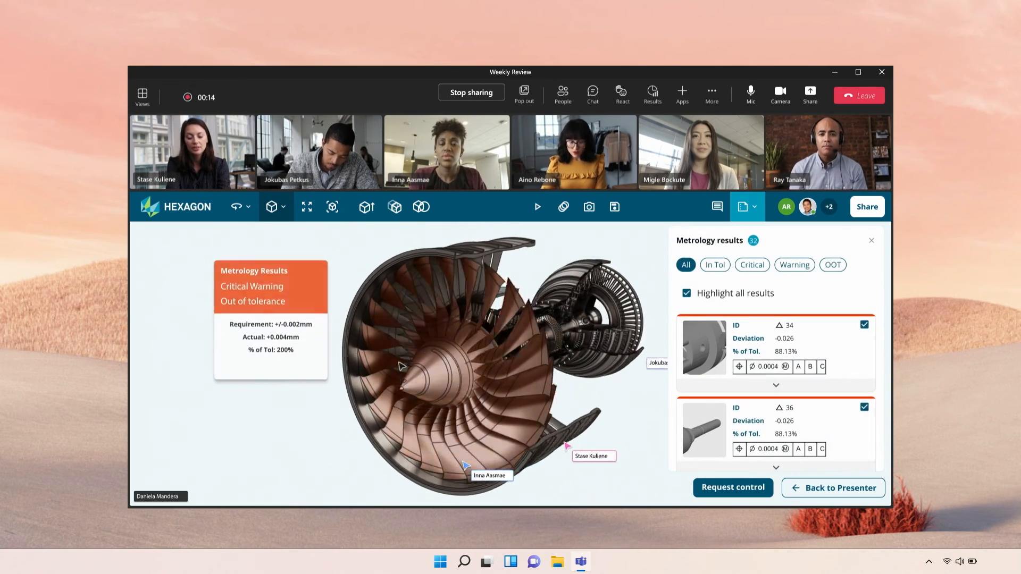
click(274, 364)
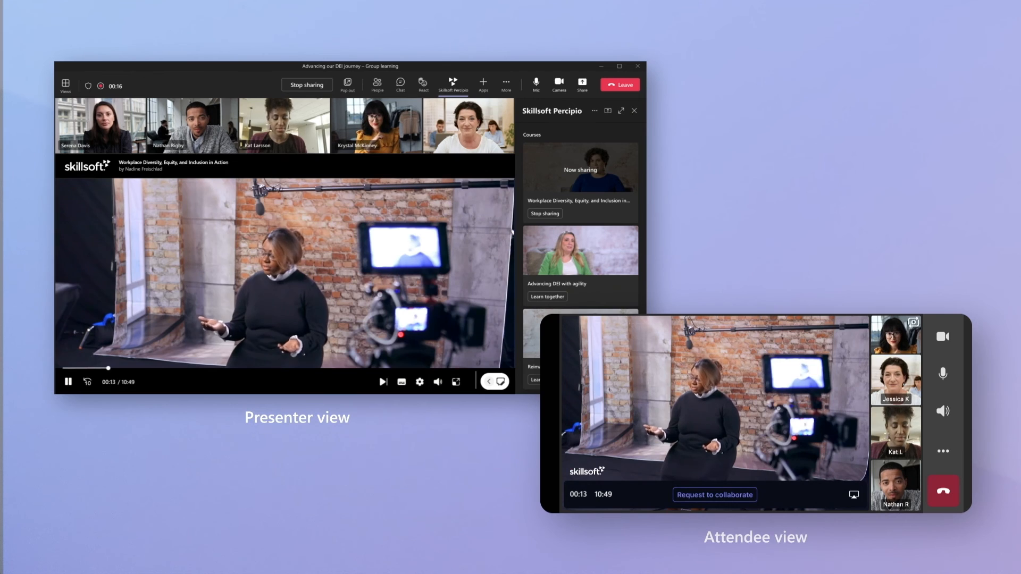
Step: Pause the shared Skillsoft course video at 00:14
click(67, 381)
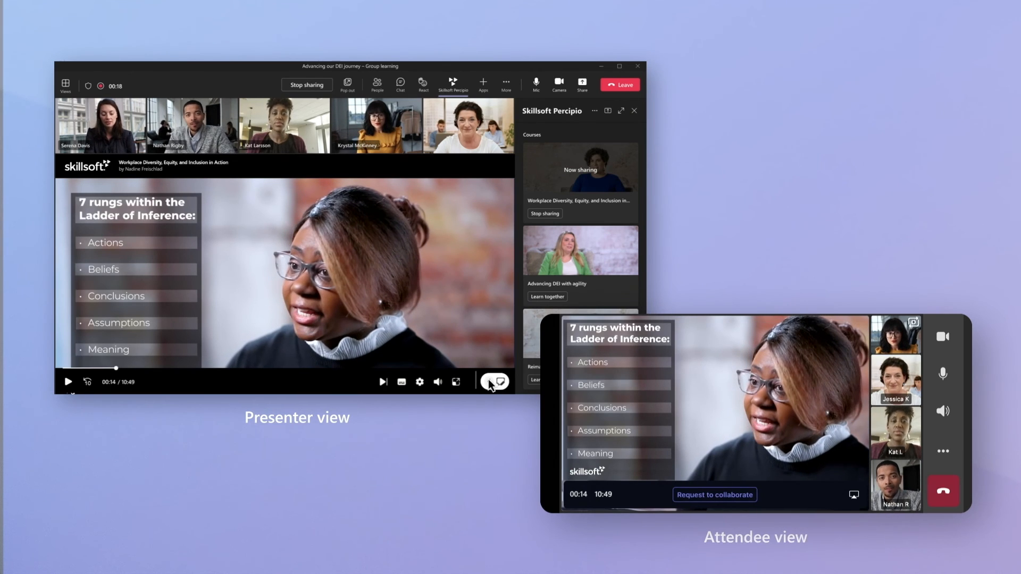